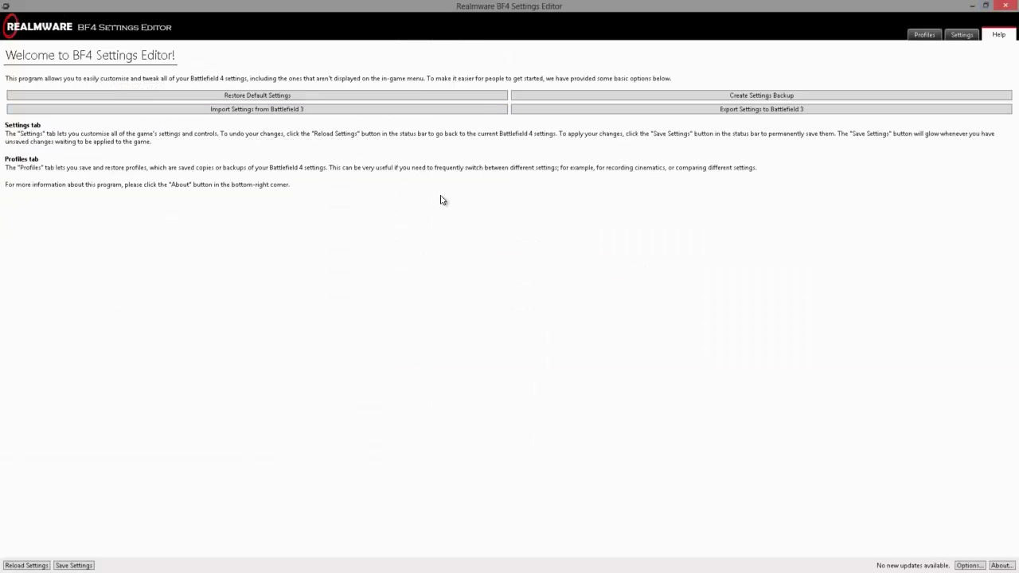
- Delete the Temporary_Profile profile and save the current settings as a new profile named Test_1
left_click(924, 35)
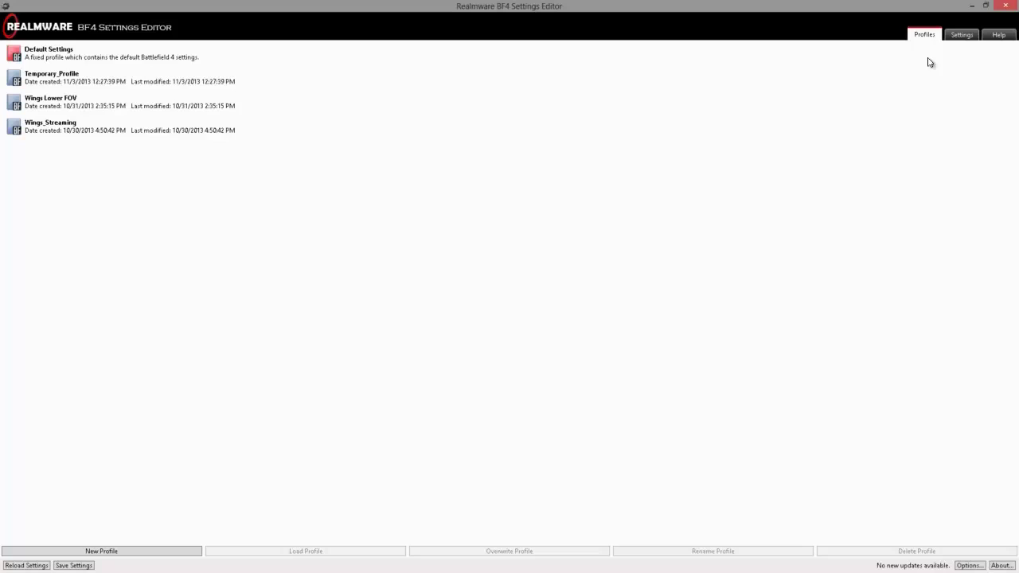
left_click(184, 131)
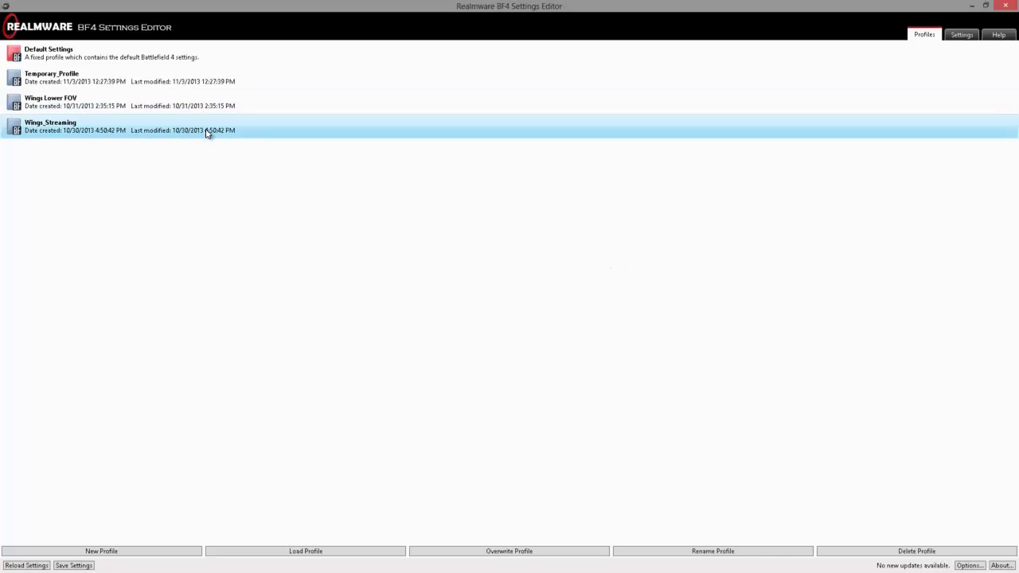
left_click(151, 86)
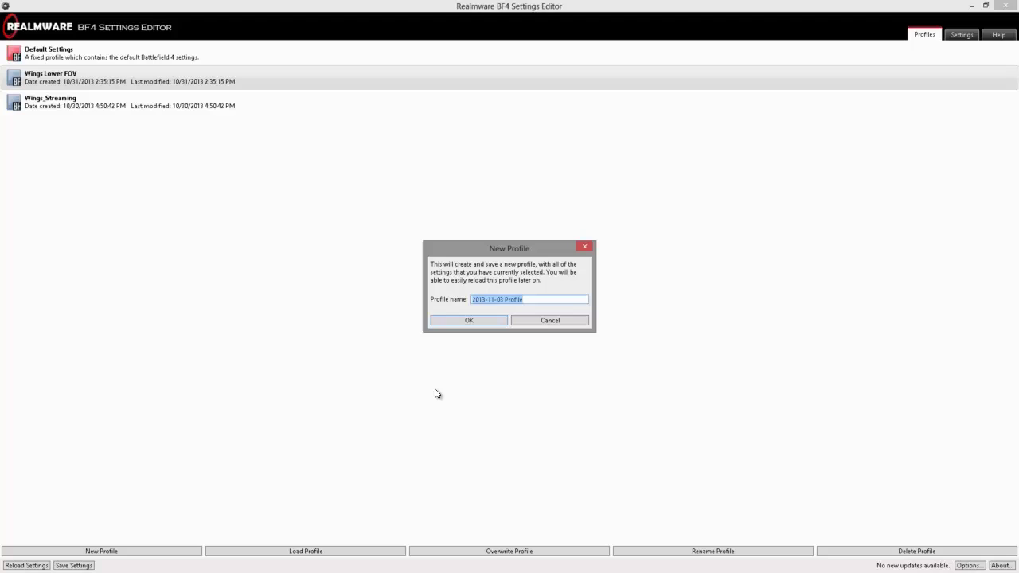
type("Test")
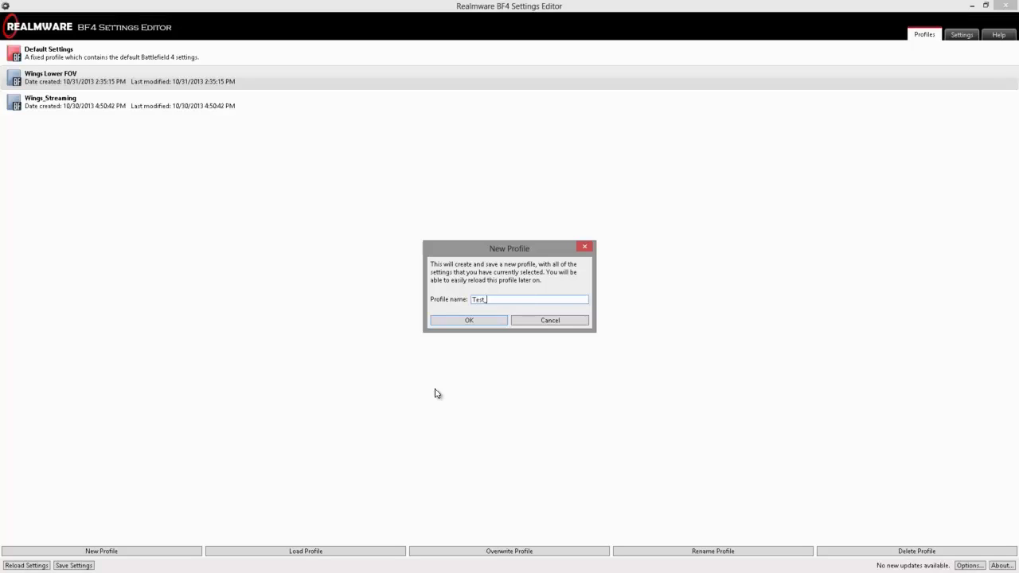
type("_1")
left_click(469, 321)
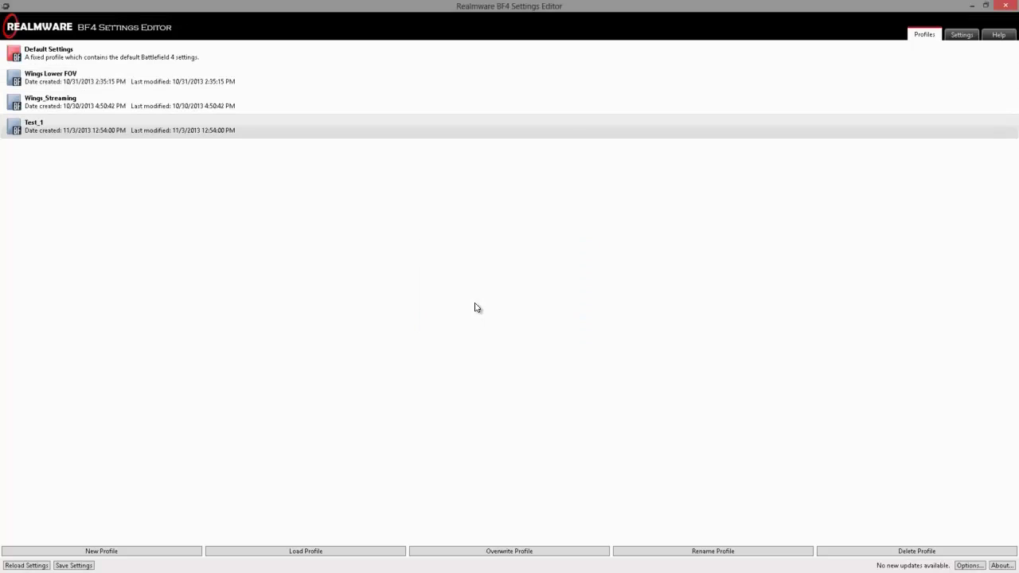
- Select the Test_1 profile, compare it with Default Settings in the list, and open the gameplay settings
left_click(314, 131)
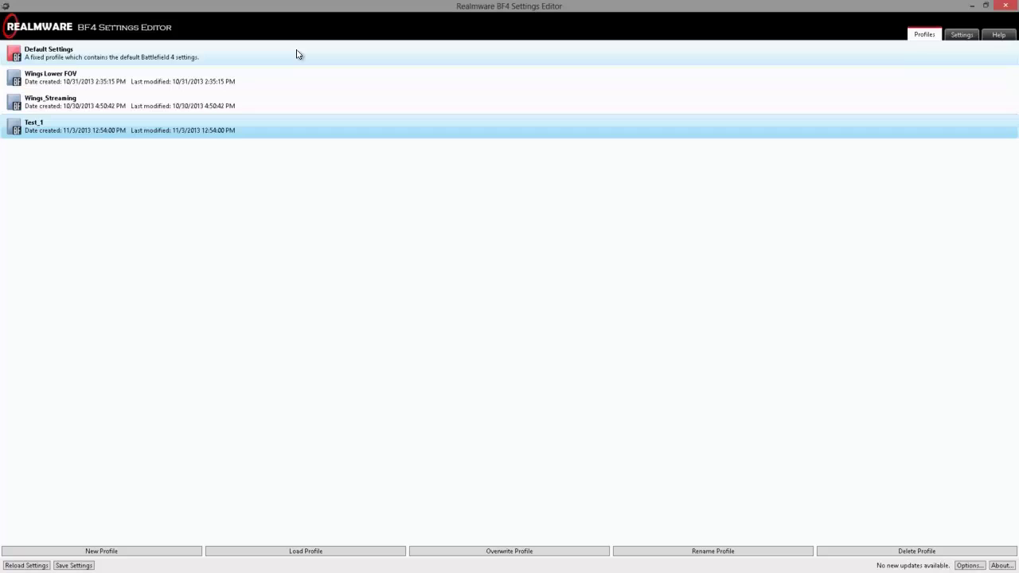
left_click(297, 54)
left_click(307, 121)
left_click(961, 34)
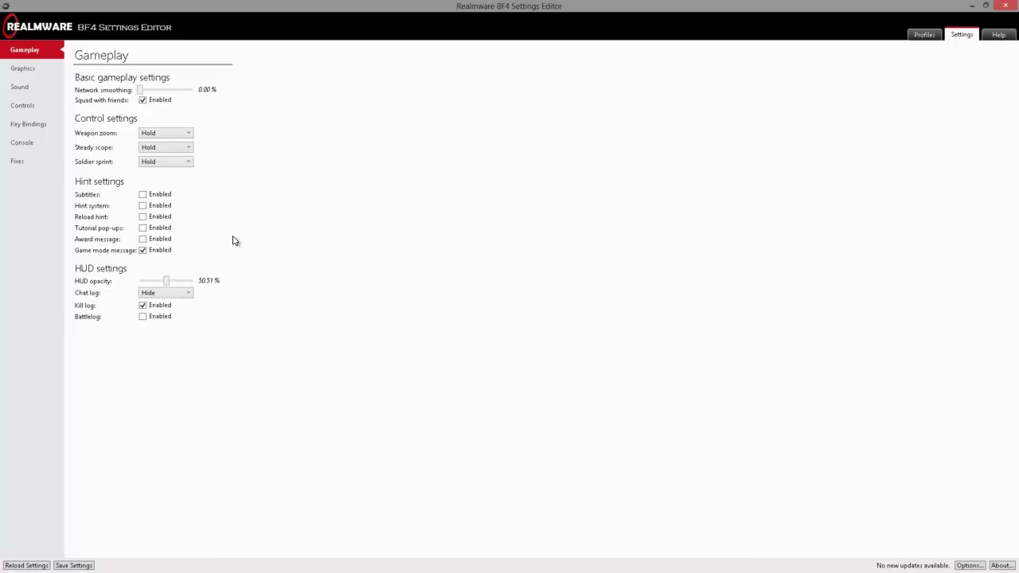
- Try network smoothing at 100 % and return it to 0 %
mouse_move(174, 99)
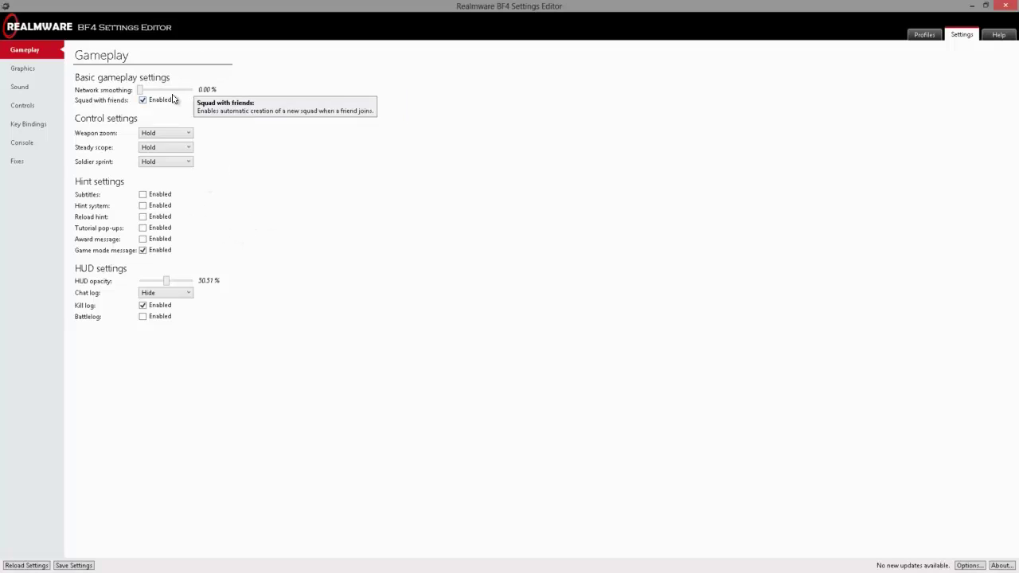
left_click_drag(141, 91, 291, 98)
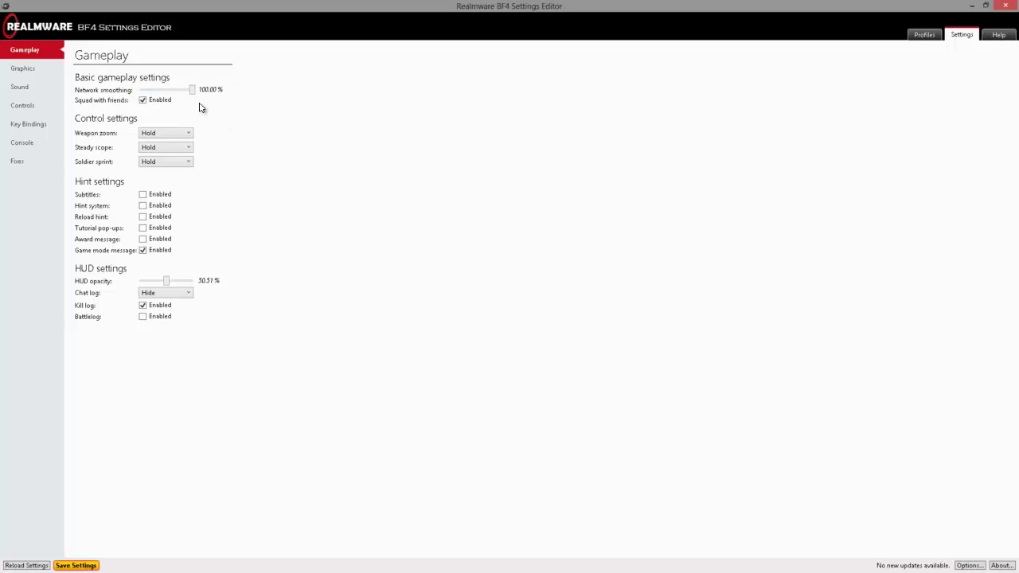
mouse_move(195, 102)
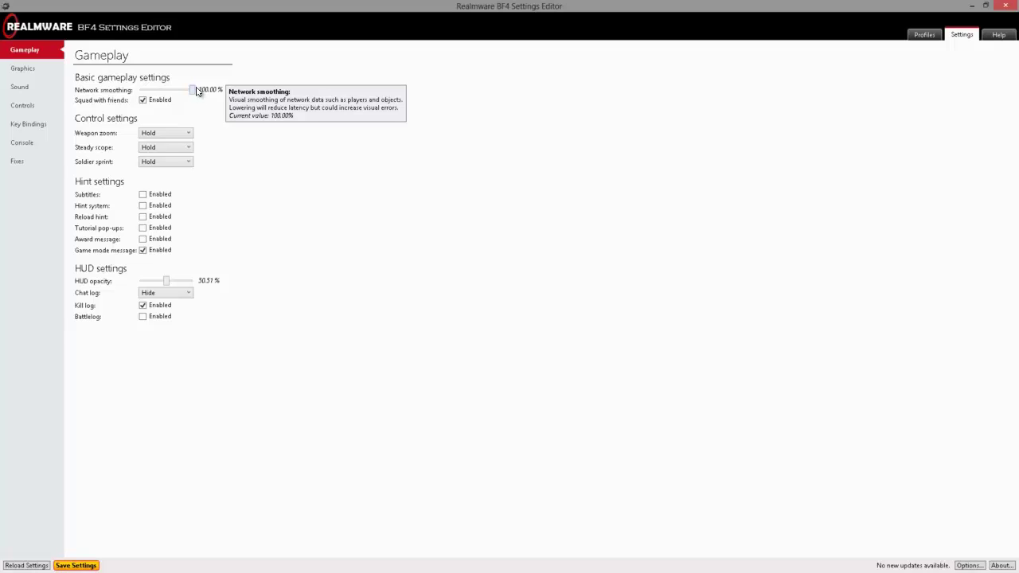
left_click_drag(196, 93, 109, 88)
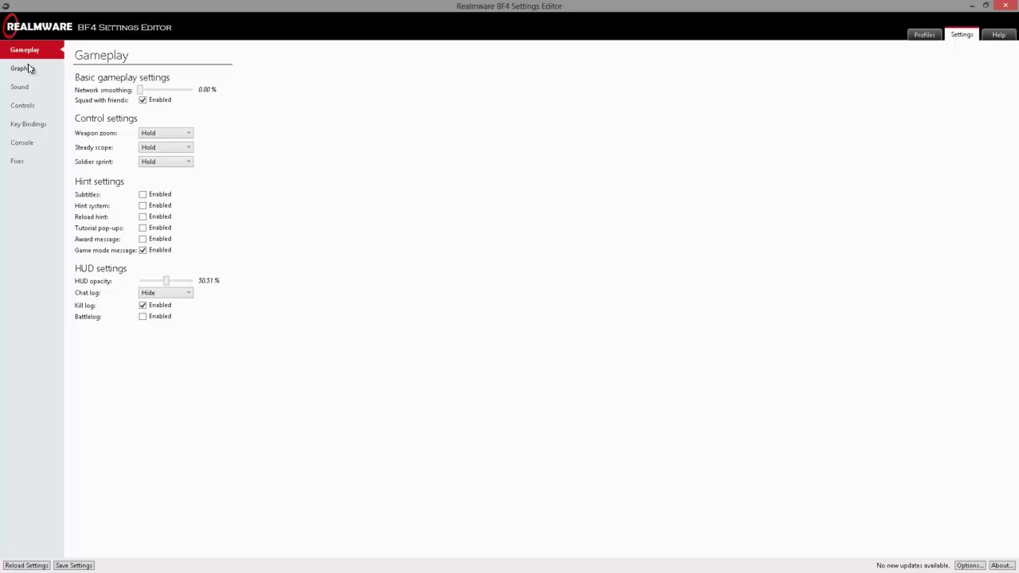
mouse_move(224, 90)
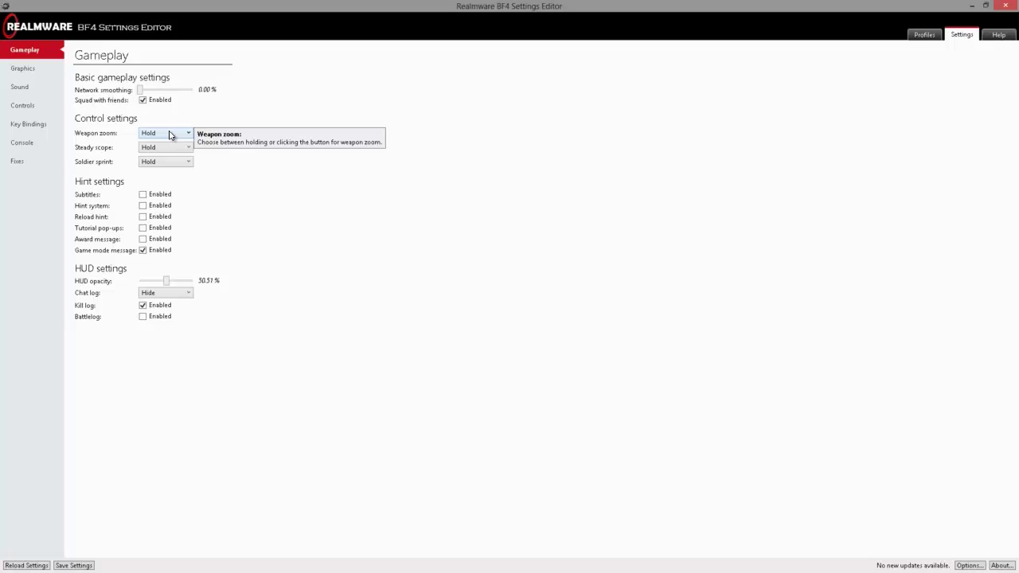
- Try the Click mode for weapon zoom and return it to Hold
left_click(168, 136)
left_click(167, 146)
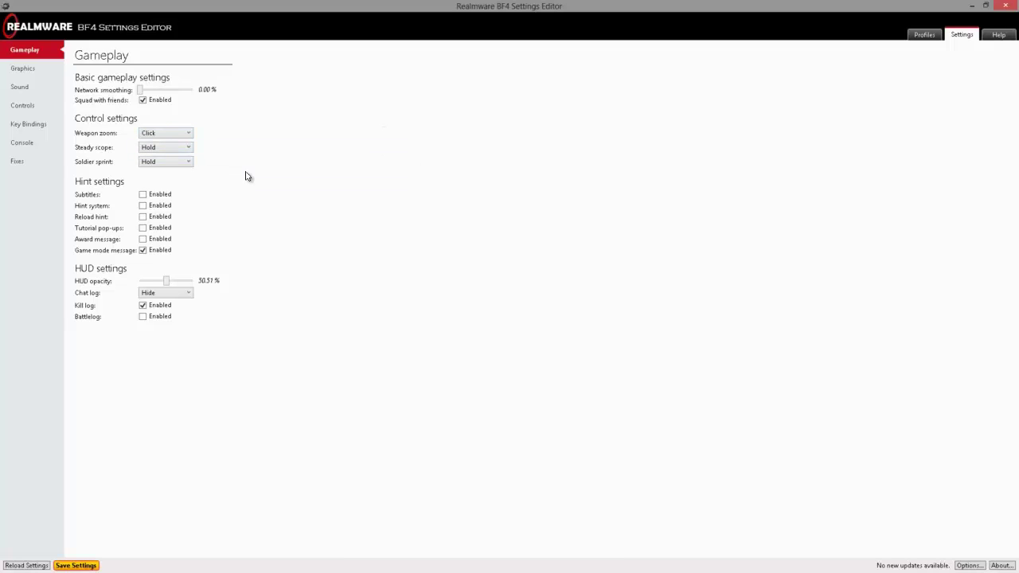
left_click(179, 134)
left_click(188, 158)
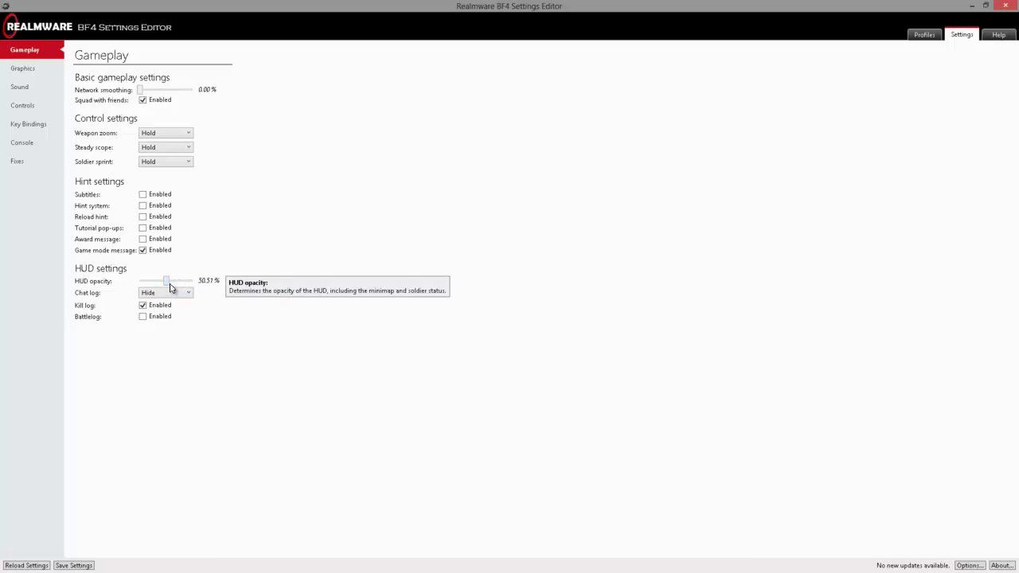
- Set the HUD opacity to 50 %
left_click_drag(169, 284, 203, 287)
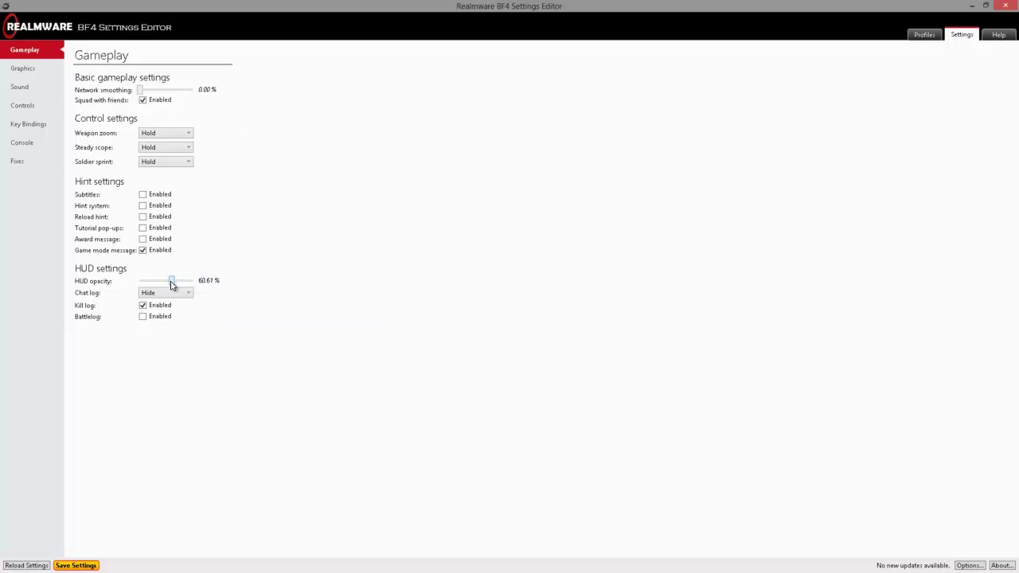
left_click(205, 281)
type("50")
key("Return")
- Choose the chat log display mode and save the gameplay settings
left_click(182, 295)
left_click(175, 323)
left_click(87, 566)
- Show the graphics settings and dock the settings editor to the right half of the desktop
left_click(42, 67)
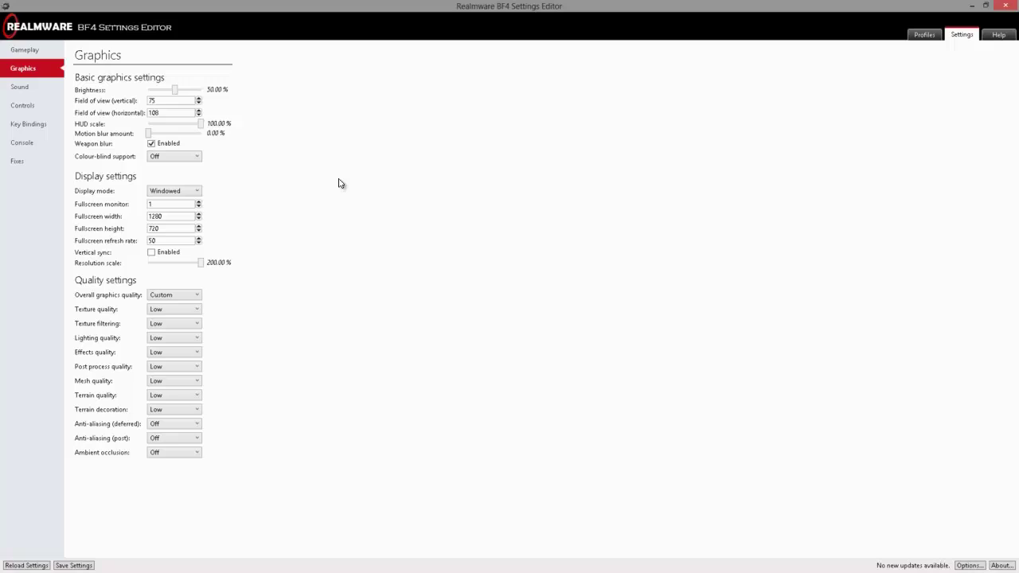
mouse_move(226, 123)
left_click_drag(301, 6, 1018, 223)
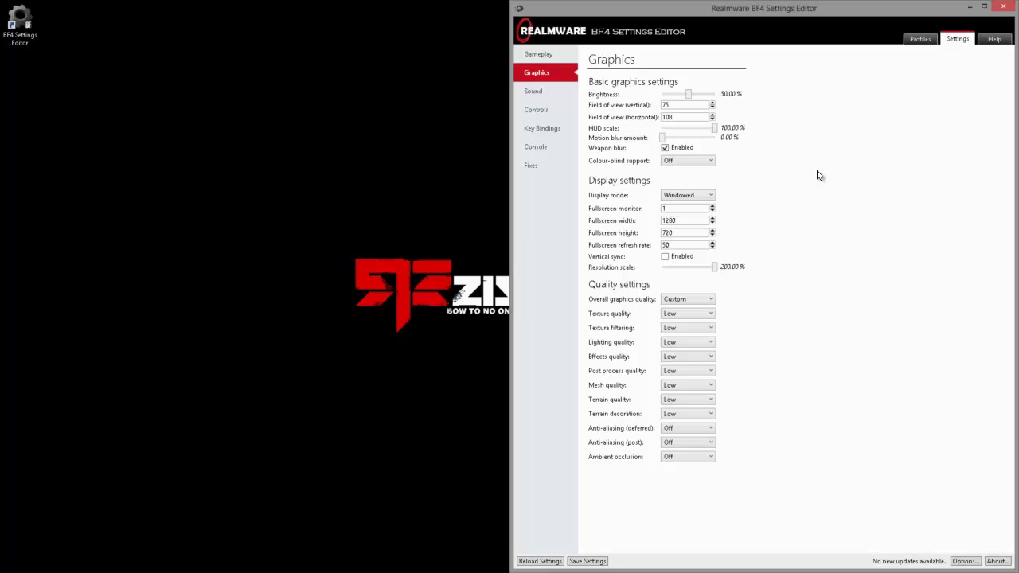
- Switch to the NVIDIA Control Panel, fine-tune the desktop gamma, apply the change and close the panel
right_click(366, 201)
left_click(413, 284)
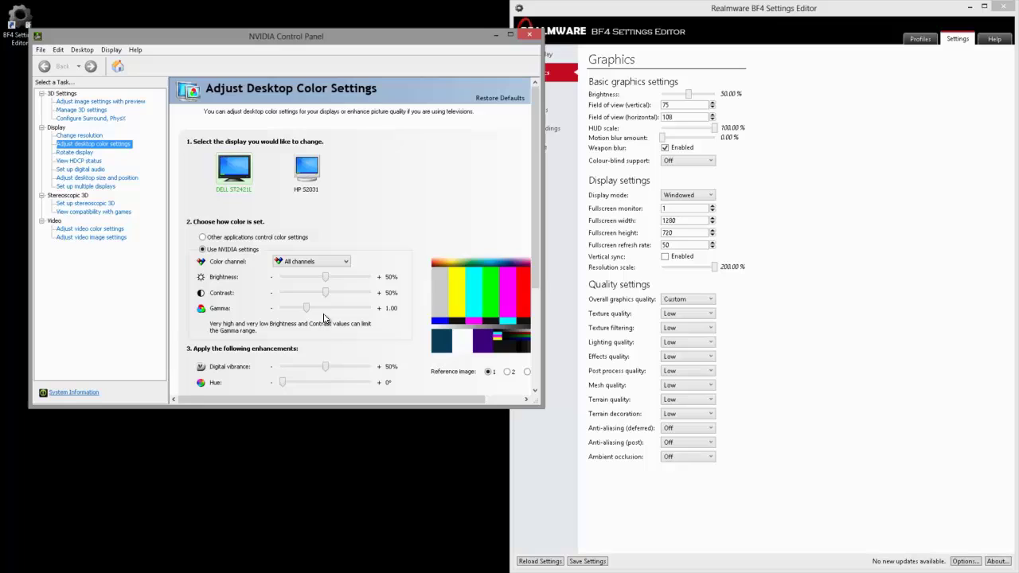
mouse_move(306, 309)
left_mouse_down()
mouse_move(326, 314)
mouse_move(310, 315)
left_mouse_up()
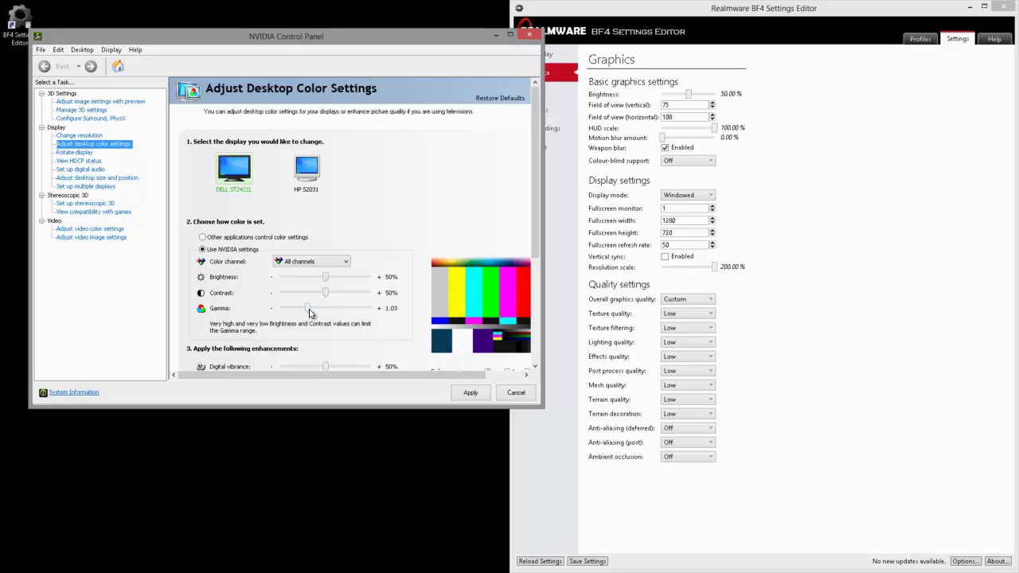
left_click_drag(309, 313, 307, 313)
left_click(470, 392)
left_click(528, 34)
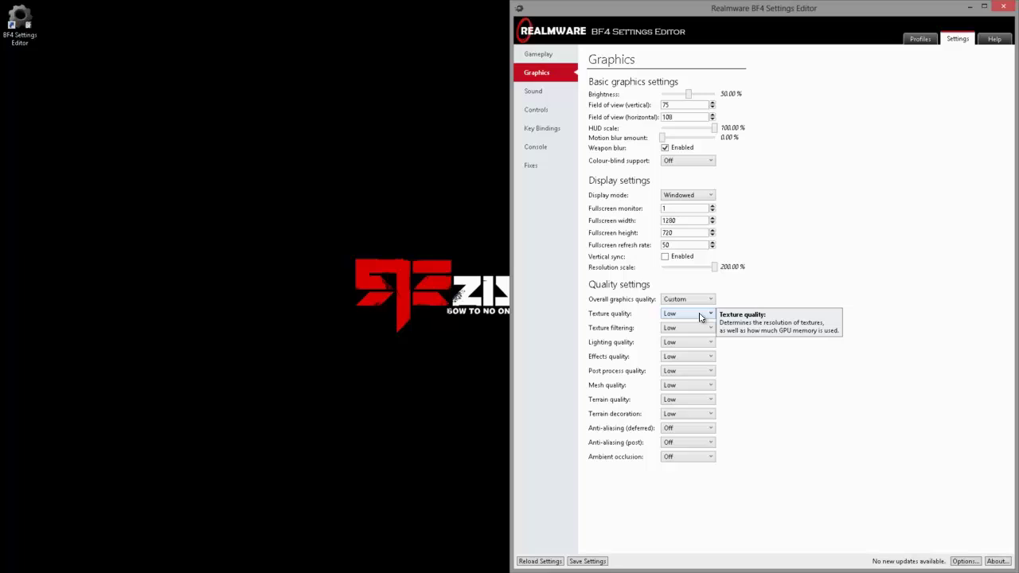
- Try a vertical field of view of 76 and return it to 75
left_click(683, 105)
left_click(712, 103)
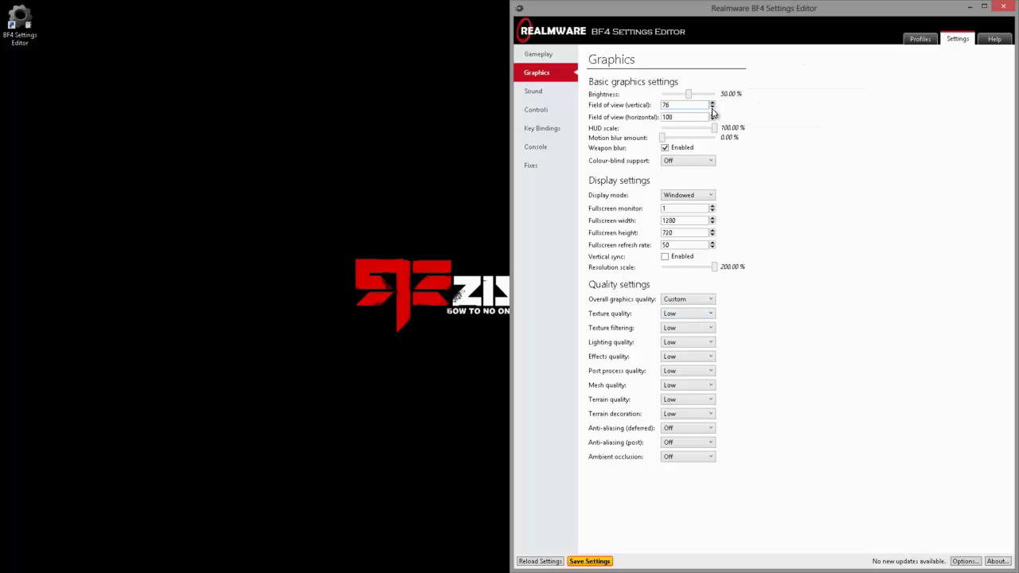
left_click(712, 107)
left_click(704, 117)
mouse_move(740, 126)
left_click(742, 139)
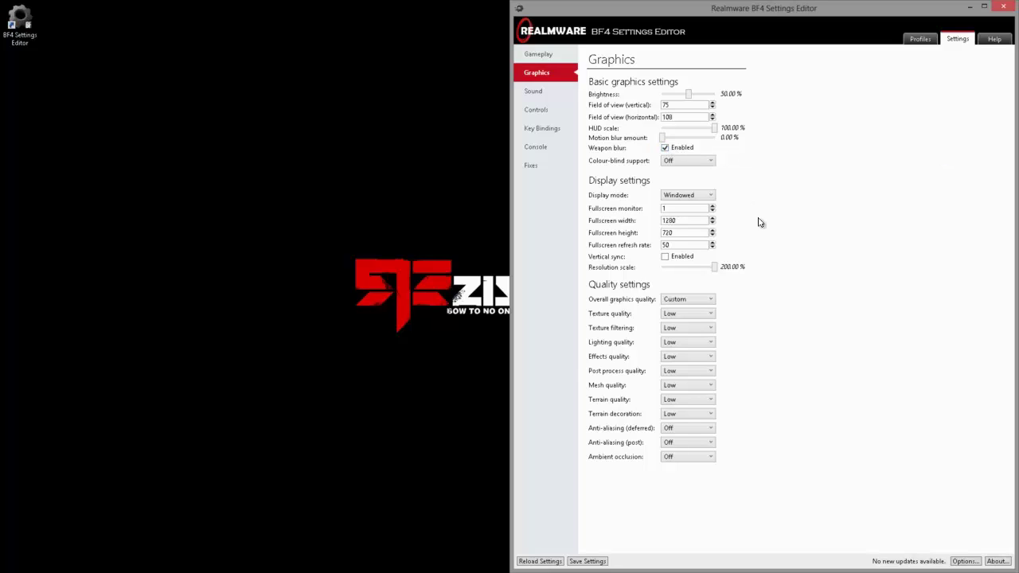
- Review the colour-blind support choices, leave it Off, and read the description of the resolution scale setting
left_click(709, 164)
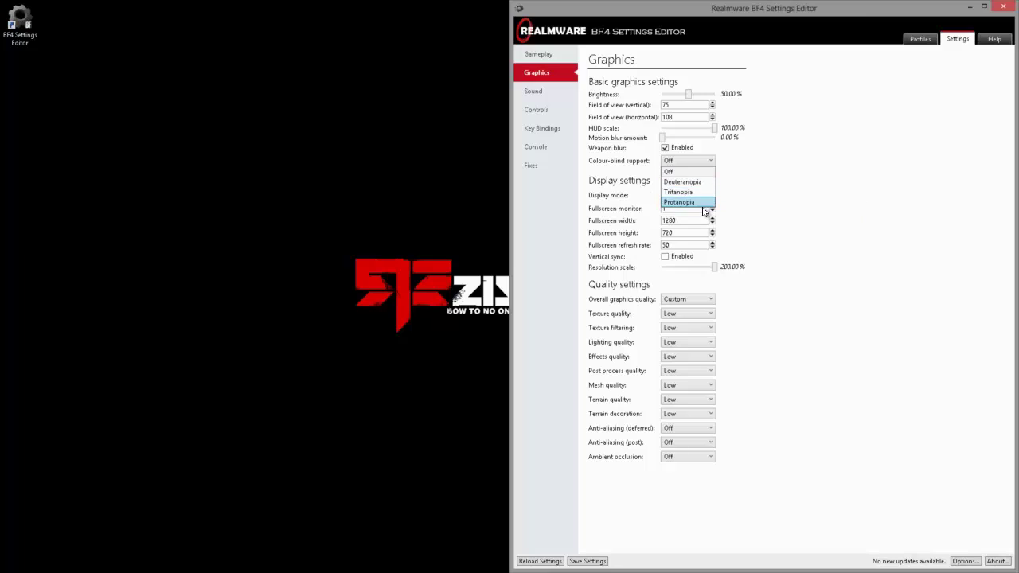
left_click(704, 171)
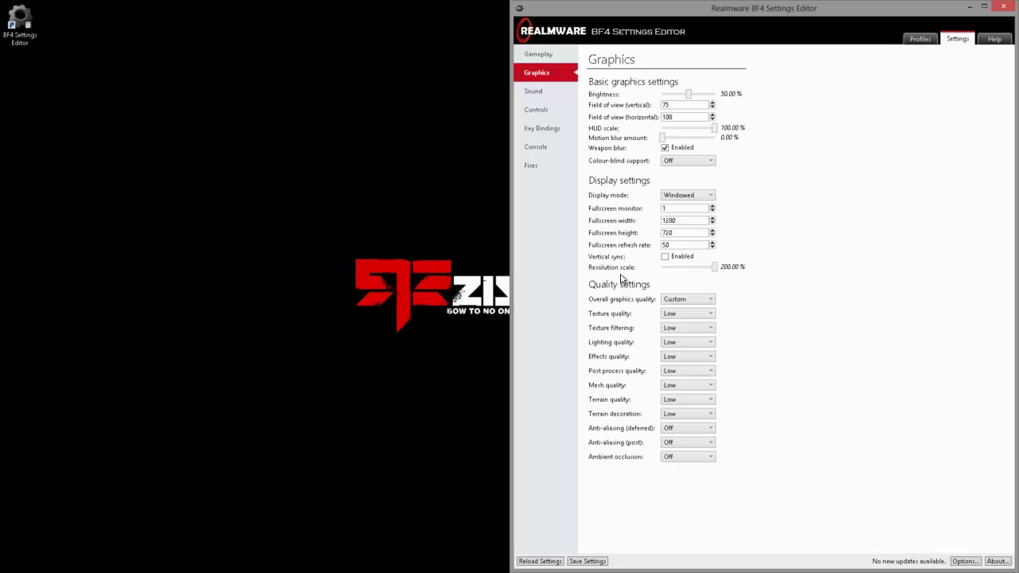
mouse_move(626, 267)
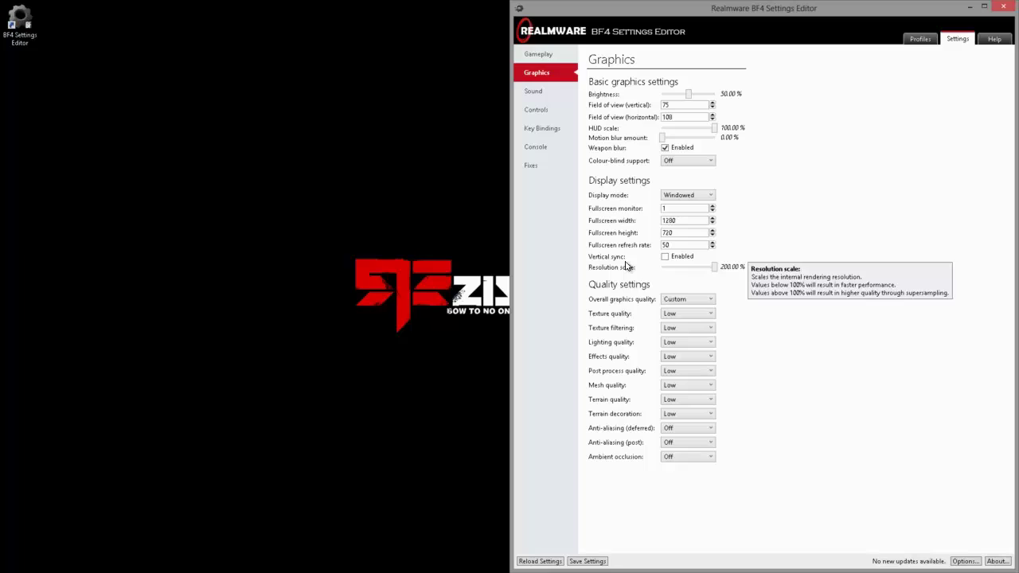